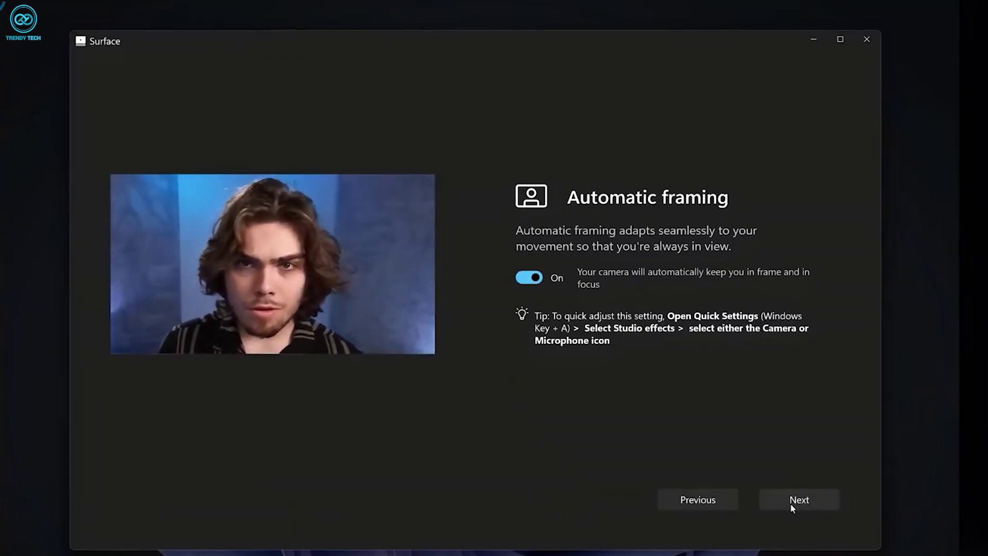
{"action": "left_click", "coordinate": [791, 504]}
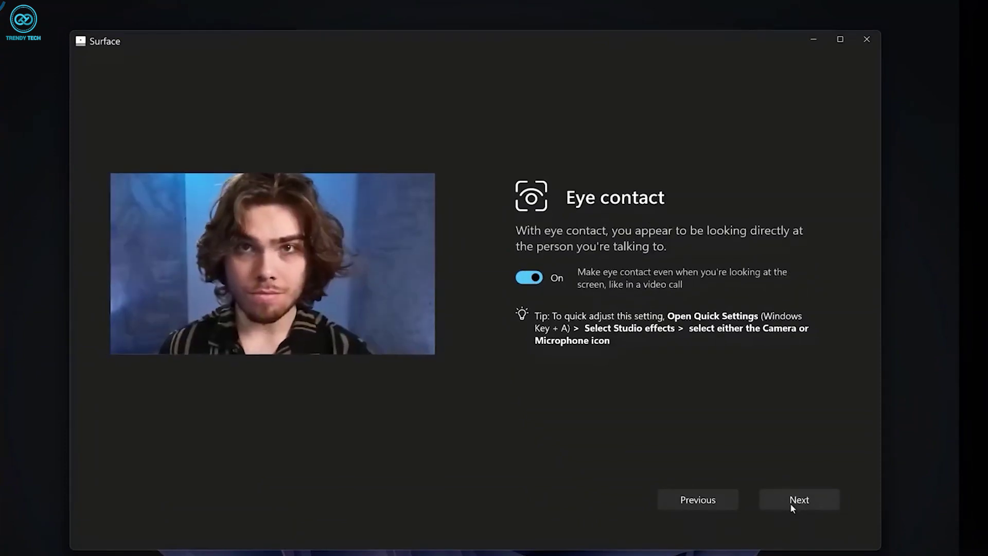
{"action": "left_click", "coordinate": [791, 504]}
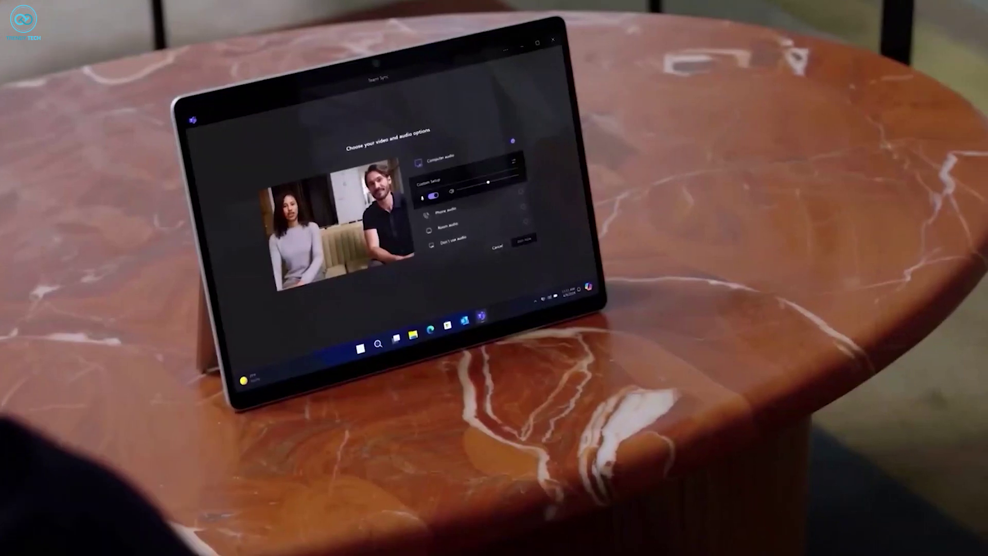